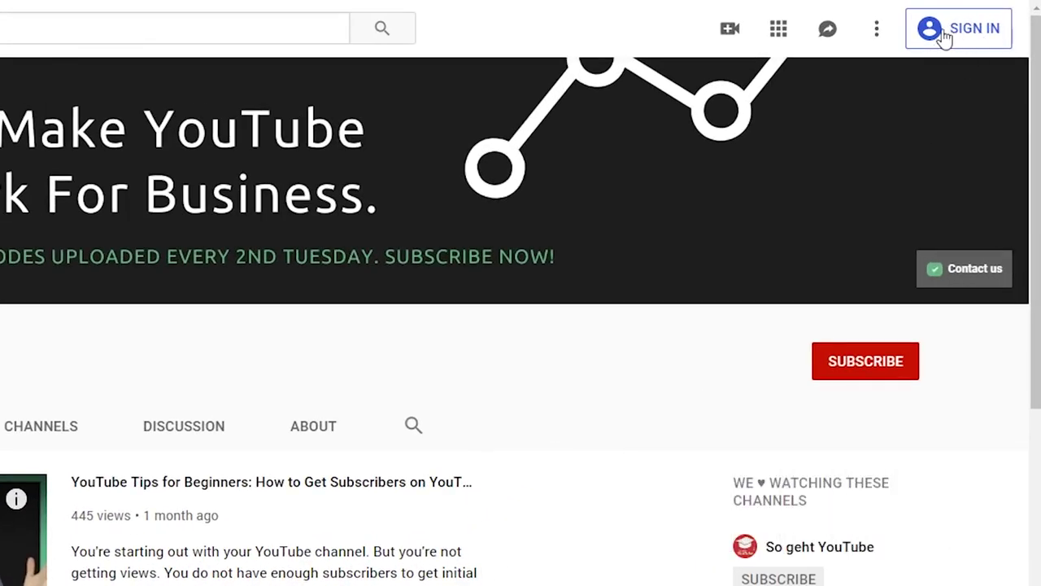
Start a new Google account from YouTube's sign-in, choosing 'To manage my business'.
left_click(942, 34)
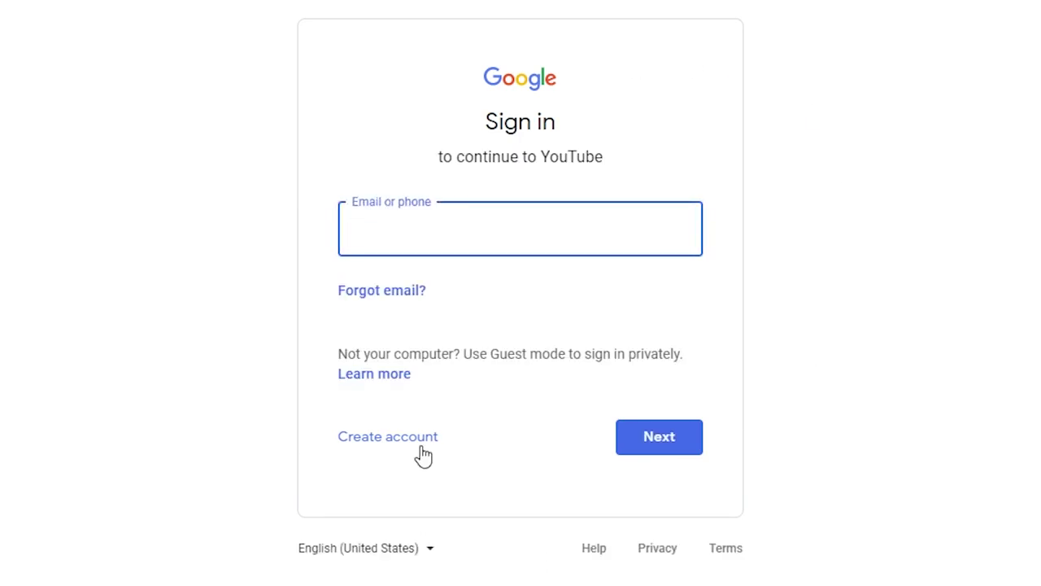
left_click(358, 439)
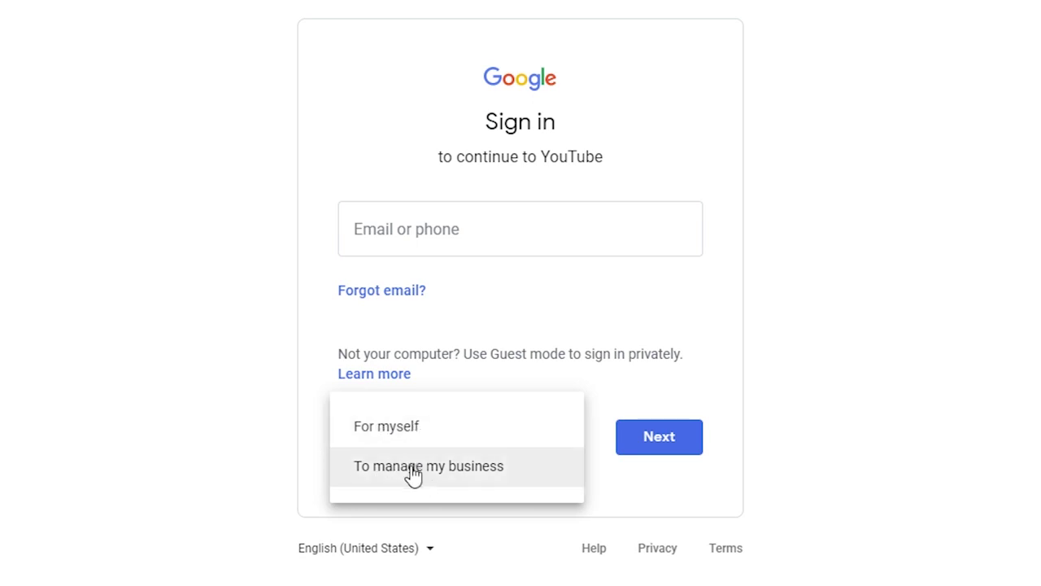
left_click(432, 472)
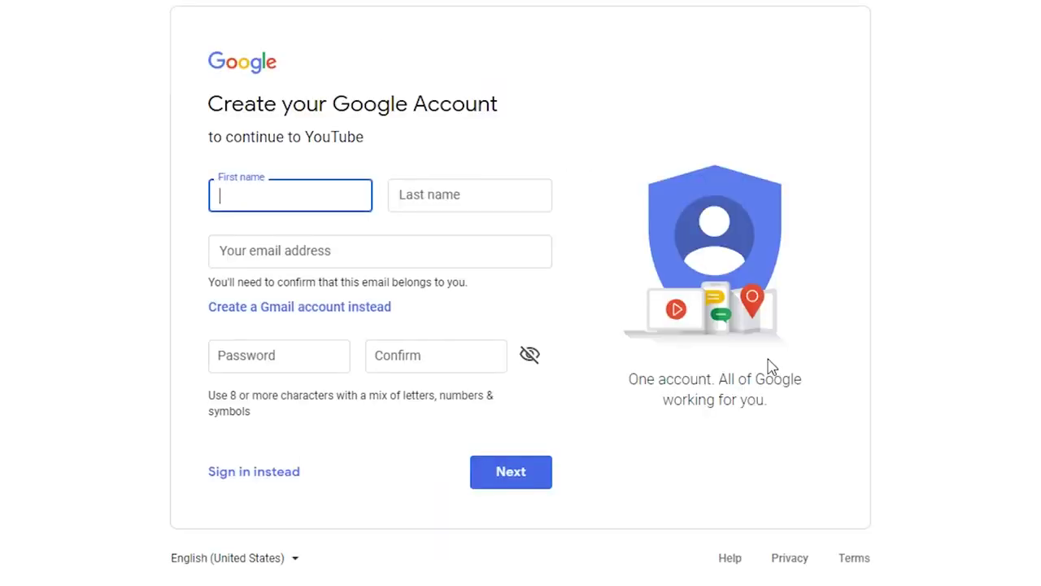
Enter the first and last name, a new Gmail username and a password, then submit.
type("John")
key("Tab")
type("Smith")
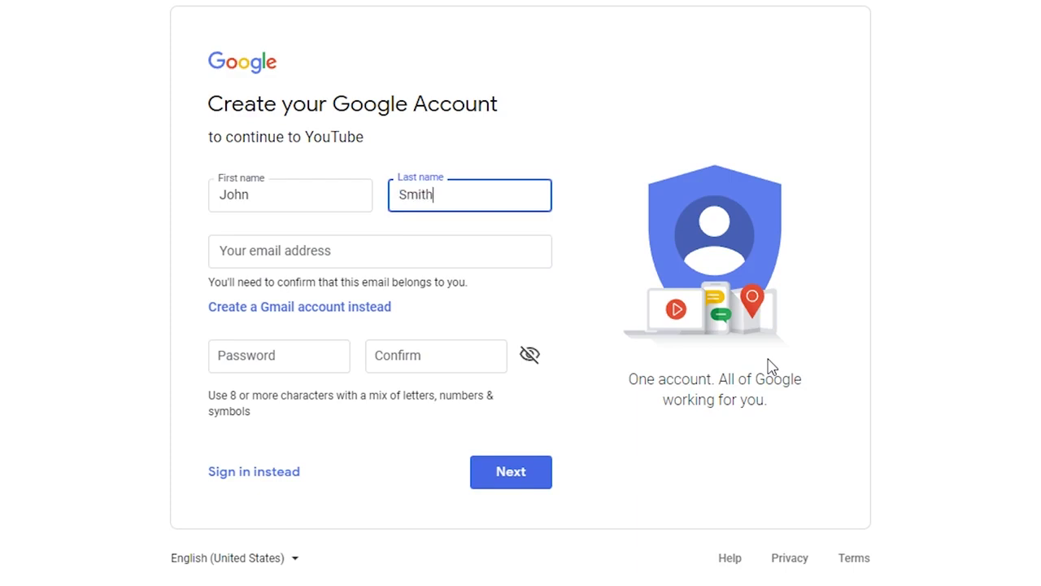
left_click(376, 248)
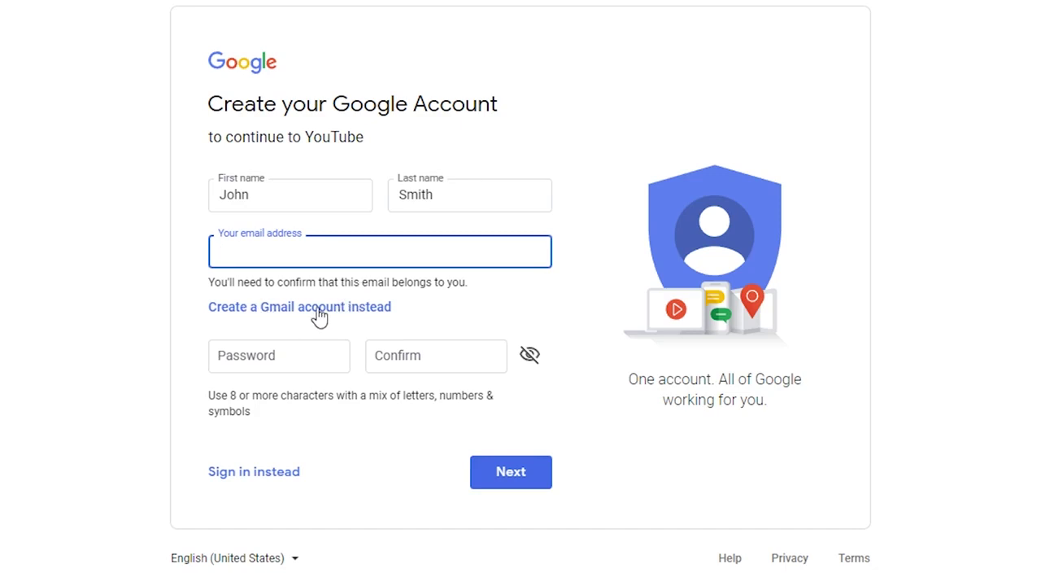
left_click(326, 308)
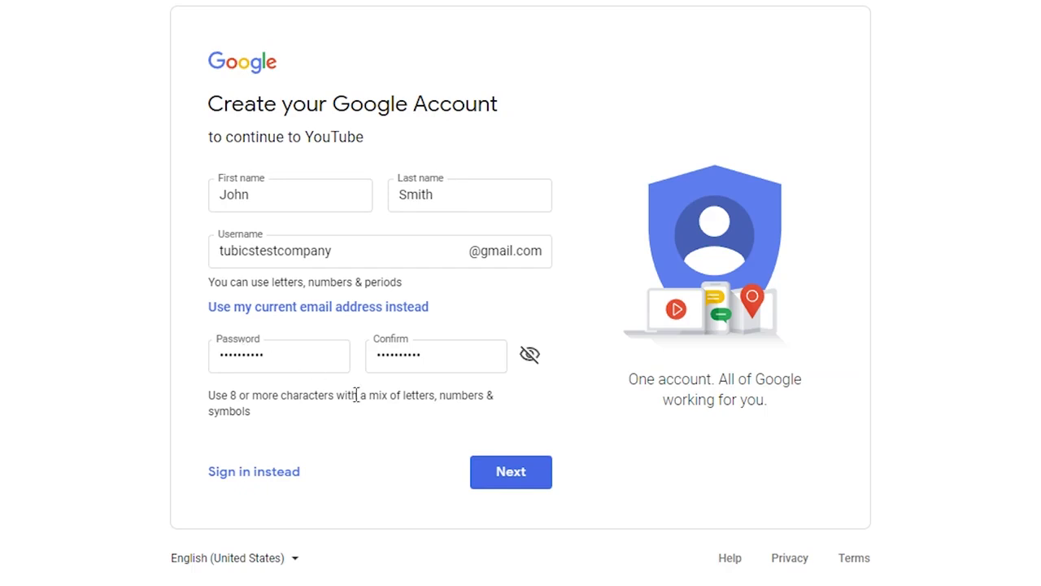
left_click(508, 475)
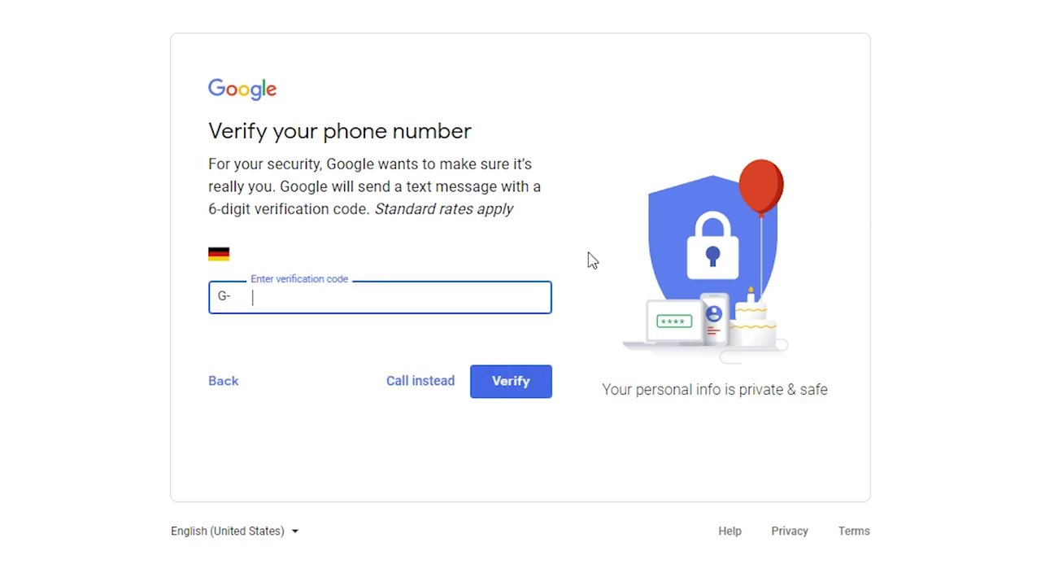
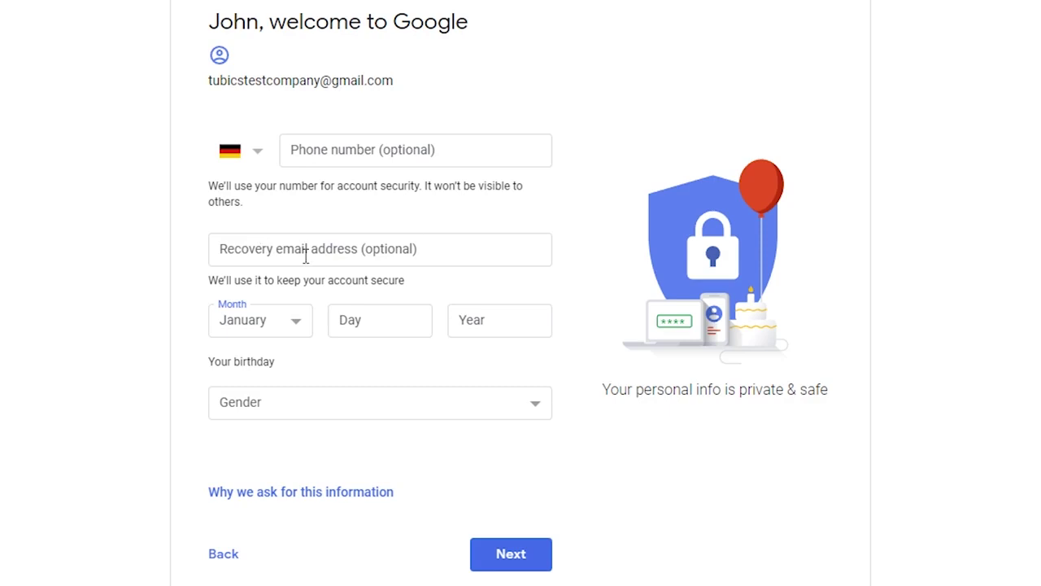
Submit birthday January 1, 1973 and gender Male.
left_click(272, 322)
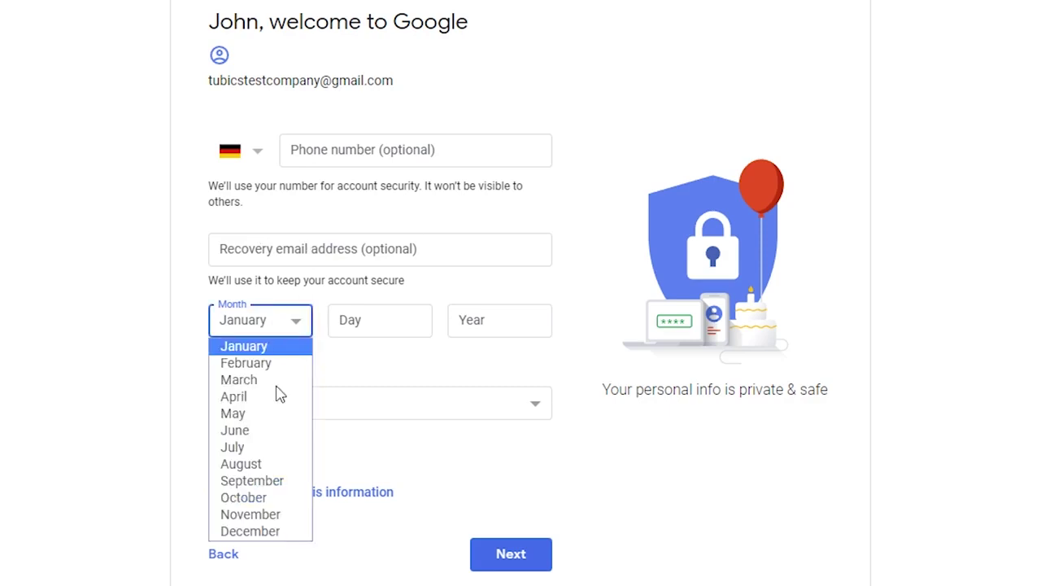
left_click(333, 325)
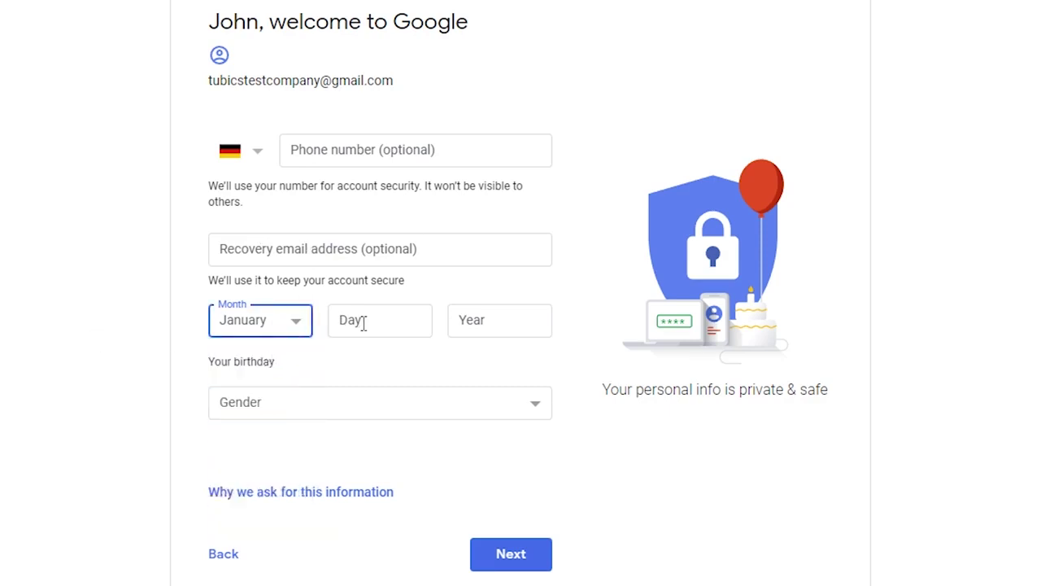
left_click(363, 323)
type("1")
left_click(487, 330)
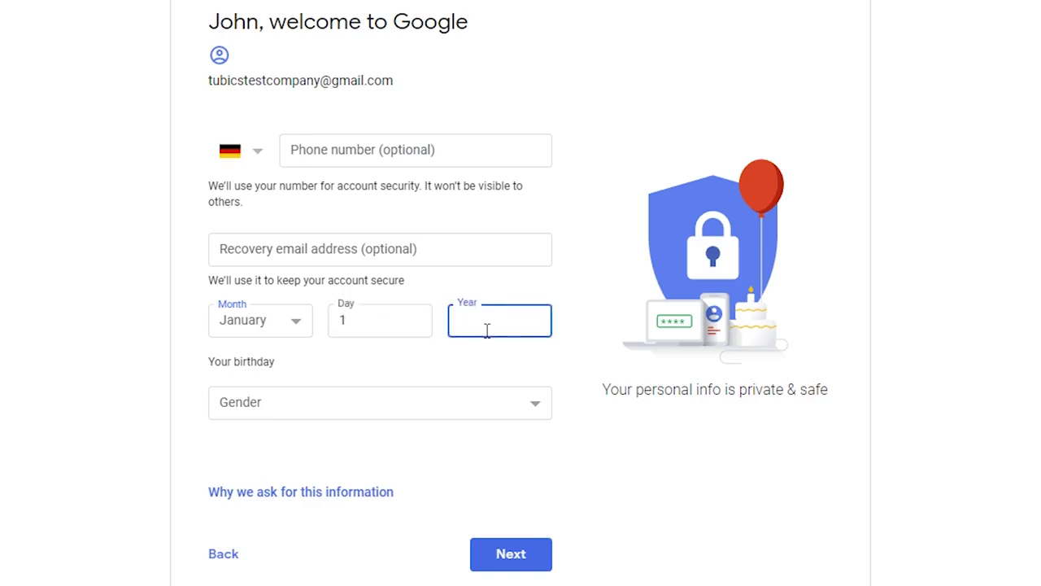
type("1973")
left_click(342, 405)
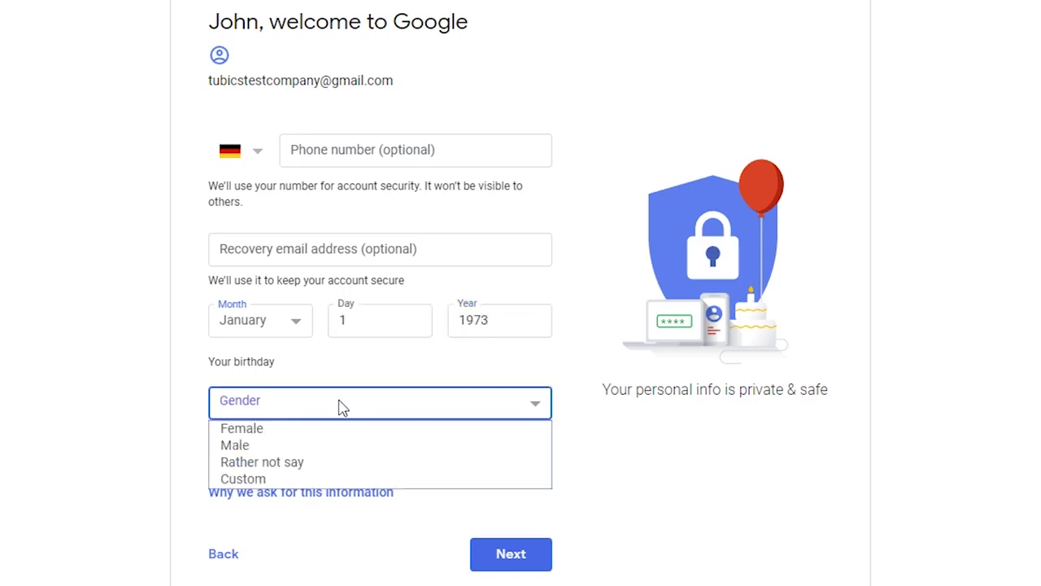
left_click(303, 448)
left_click(531, 561)
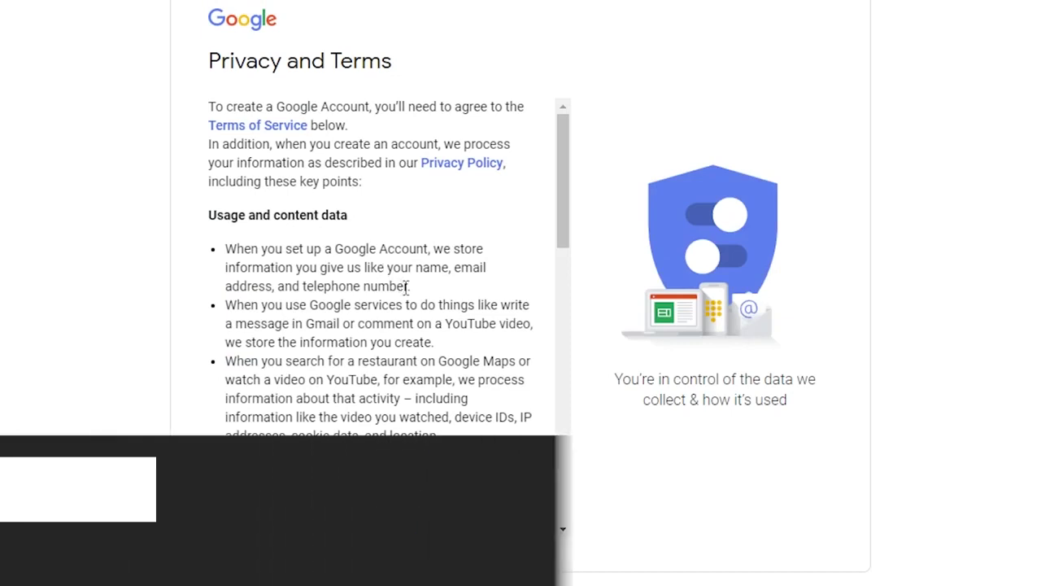
Accept both terms agreements, create the account and confirm default personalization settings.
left_click_drag(562, 171, 545, 445)
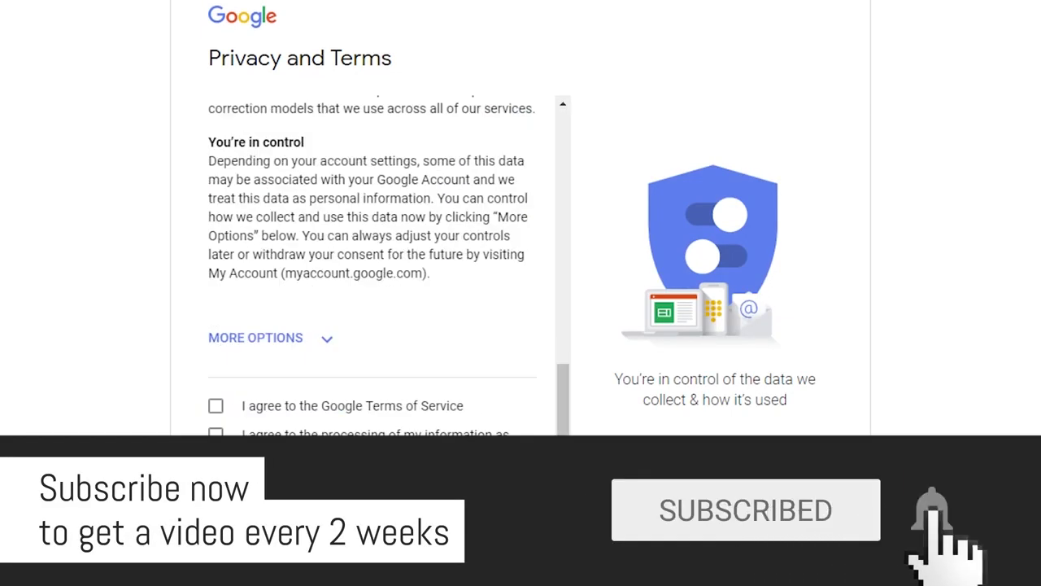
left_click(215, 406)
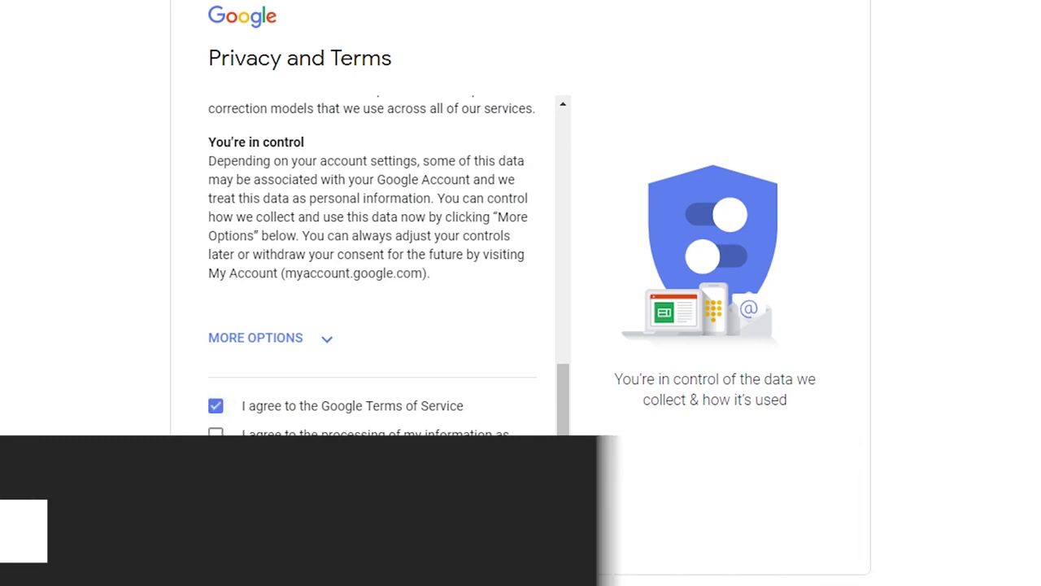
left_click(215, 435)
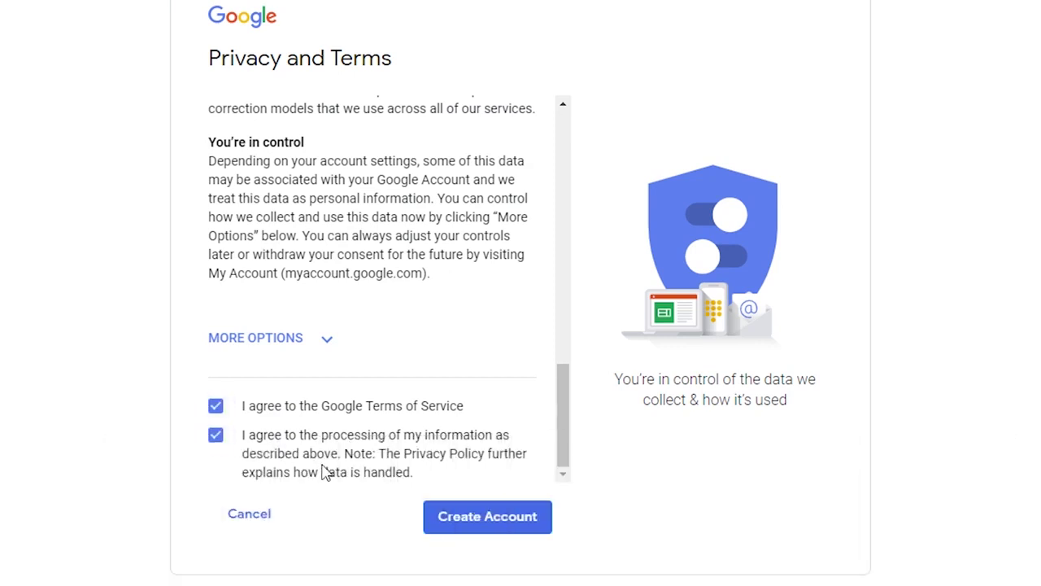
left_click(479, 525)
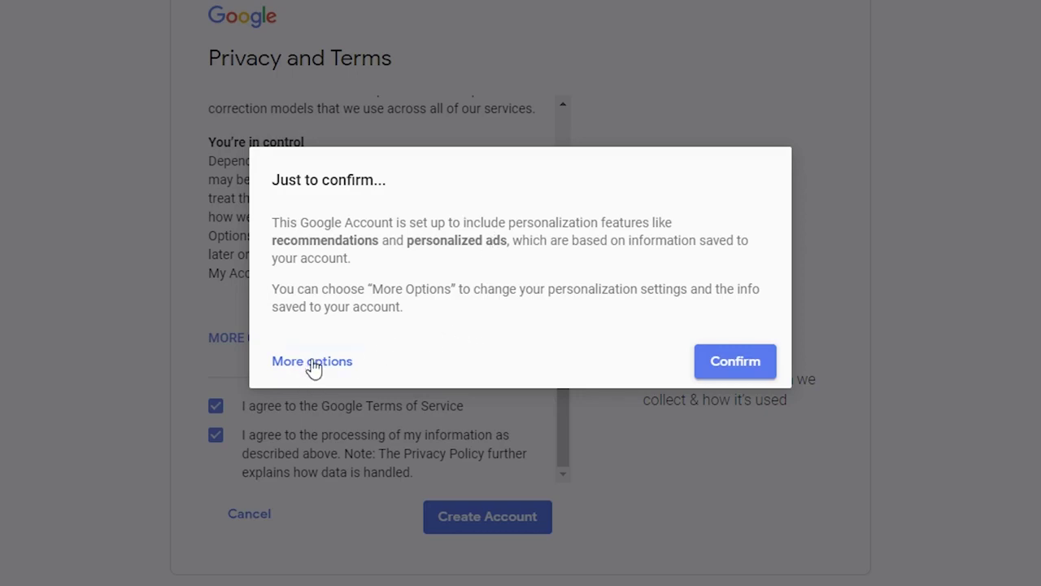
left_click(742, 368)
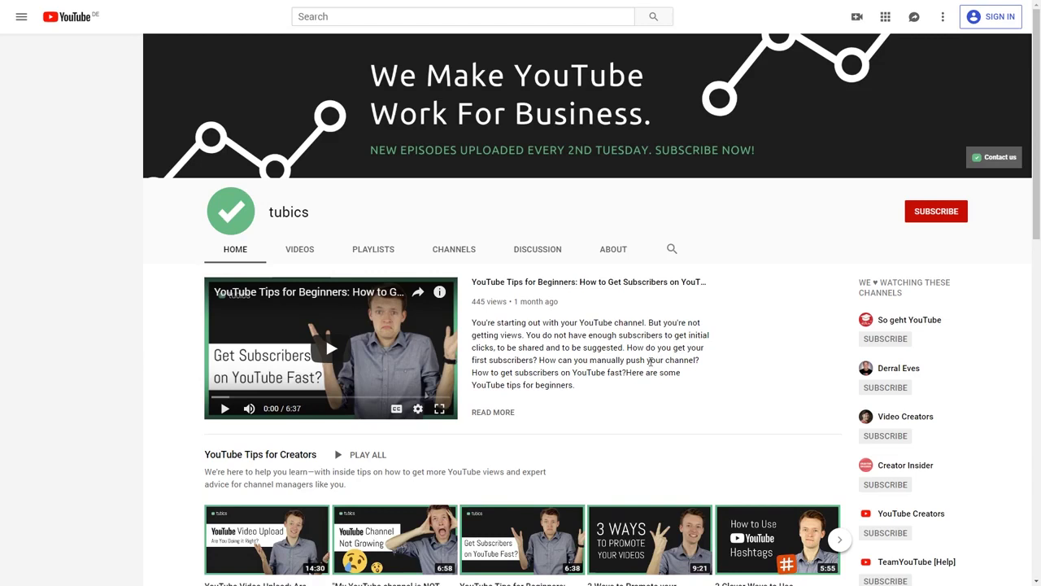
Reload YouTube with the new account signed in and go to Your channel.
key("F5")
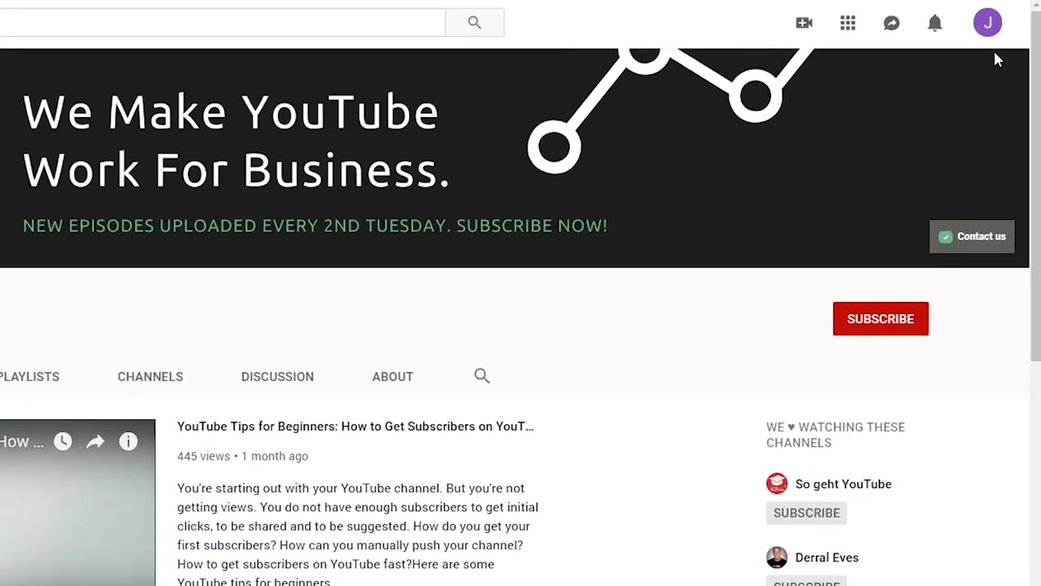
left_click(991, 26)
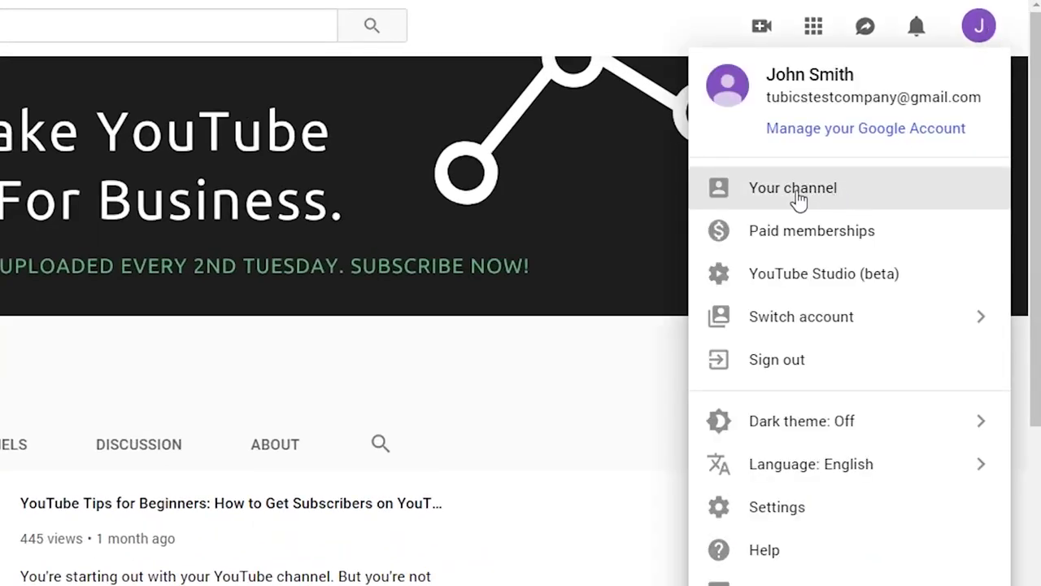
left_click(800, 199)
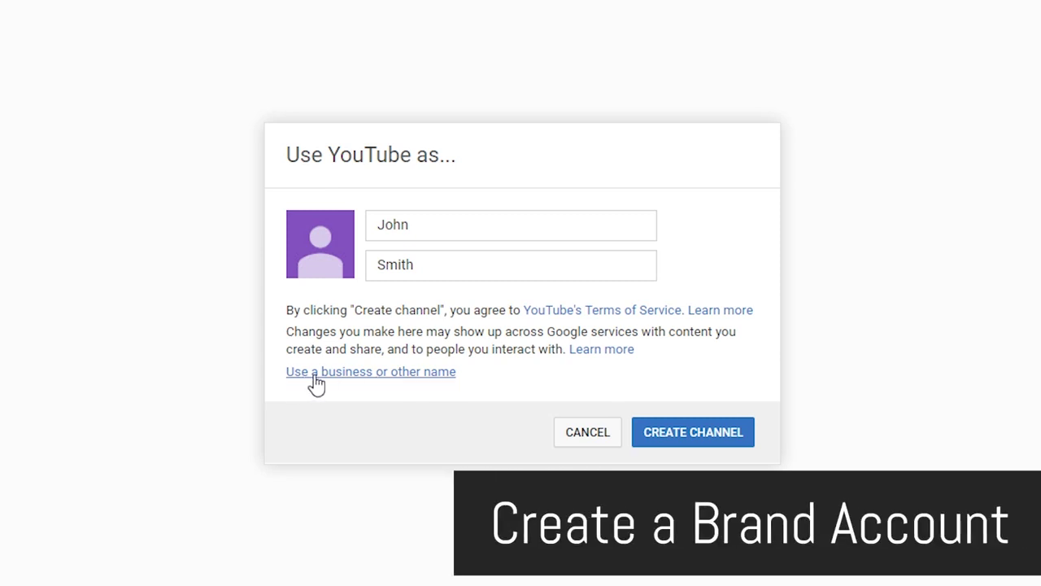
Create a Brand Account channel under the business name 'Testcompany'.
left_click(425, 372)
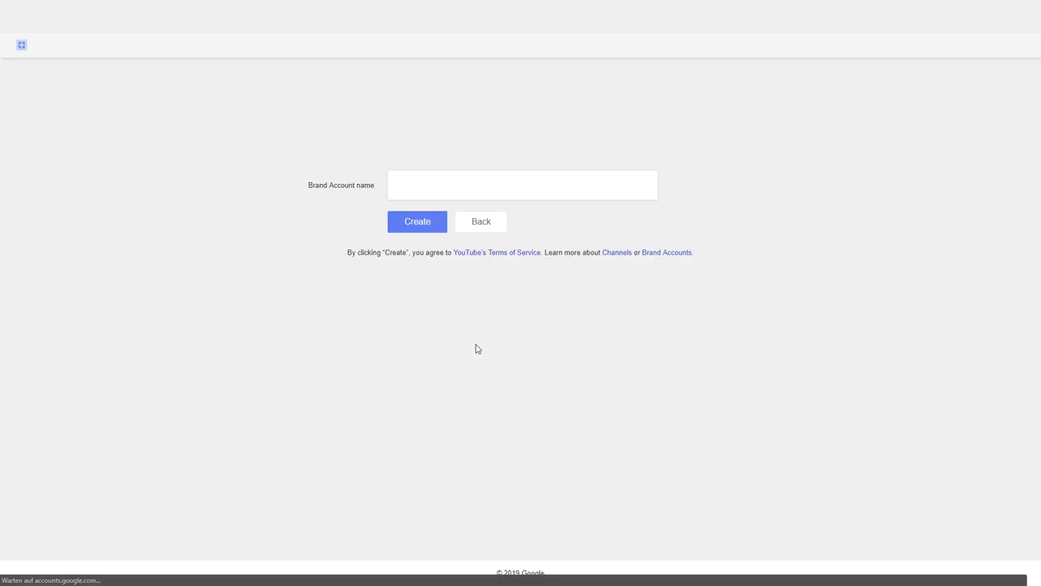
left_click(447, 190)
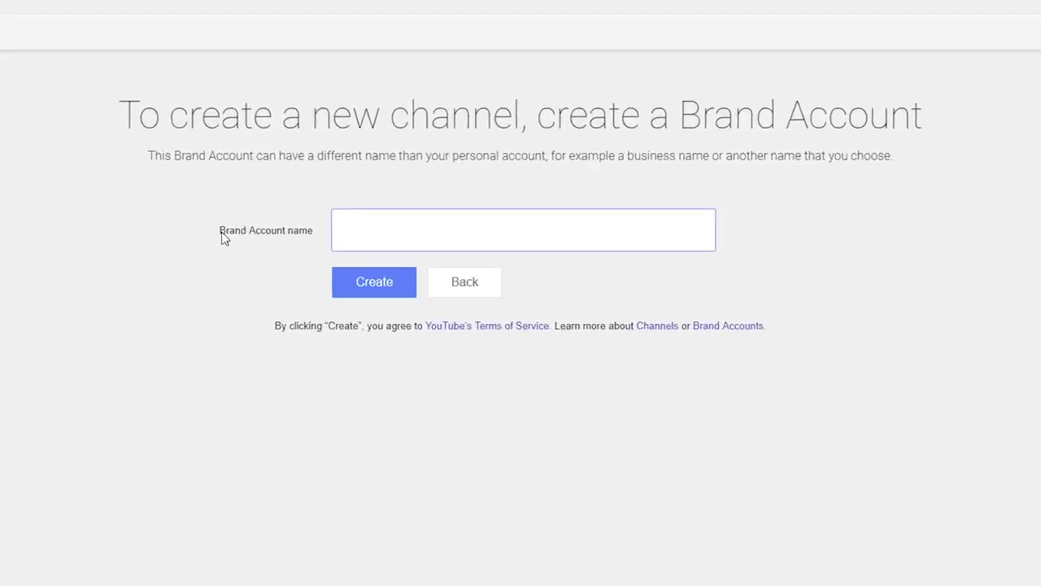
left_click_drag(224, 237, 314, 237)
left_click(314, 238)
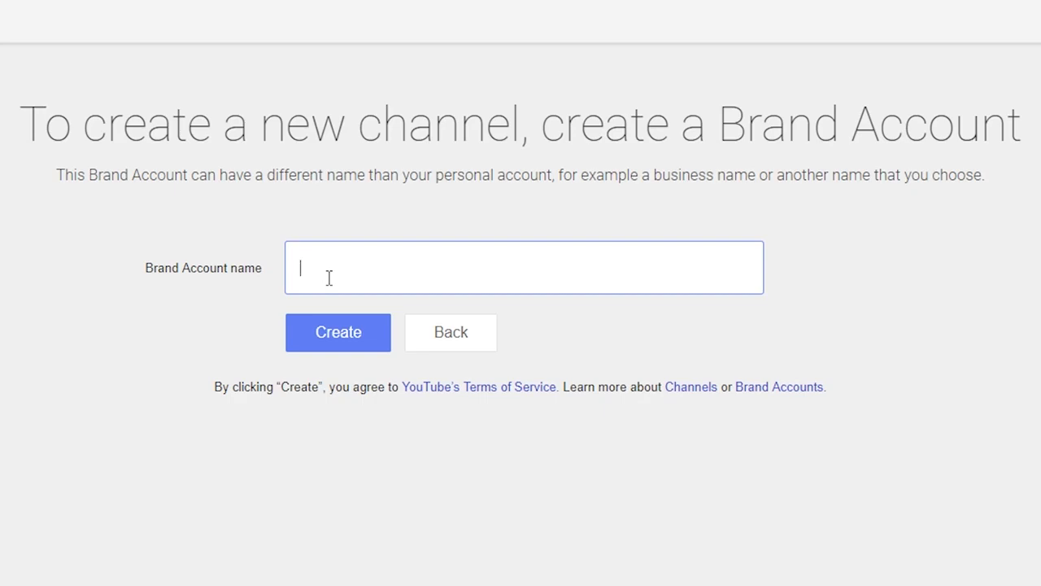
type("Testcompany")
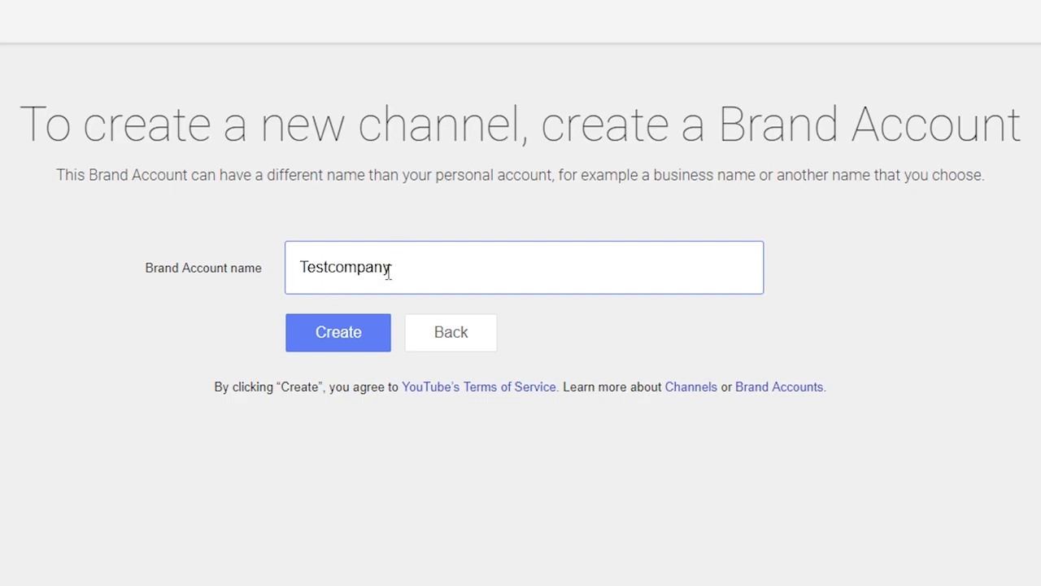
left_click(341, 334)
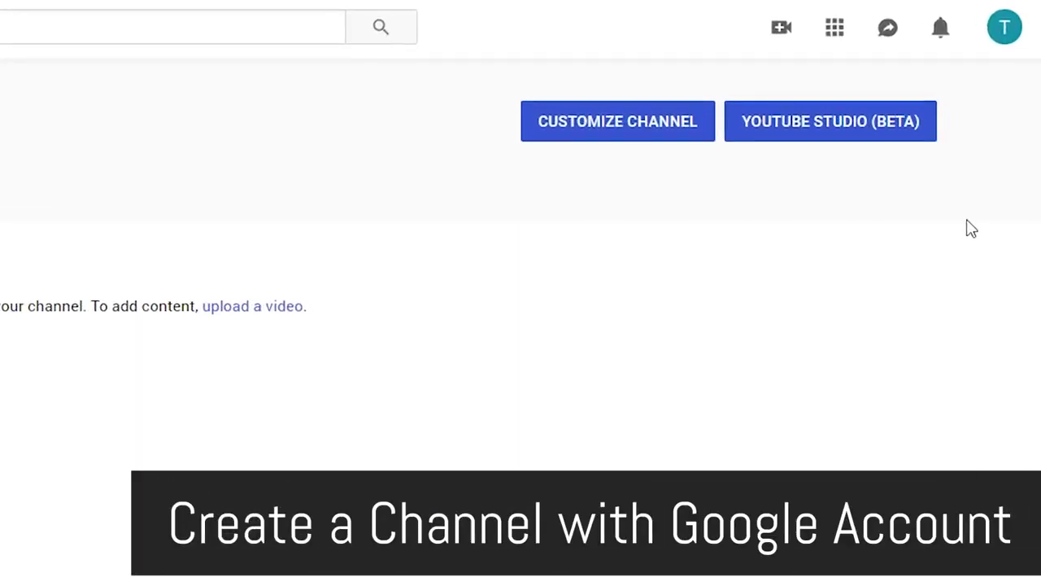
View all the account's channels via Switch account and begin creating another Brand Account channel.
left_click(1005, 46)
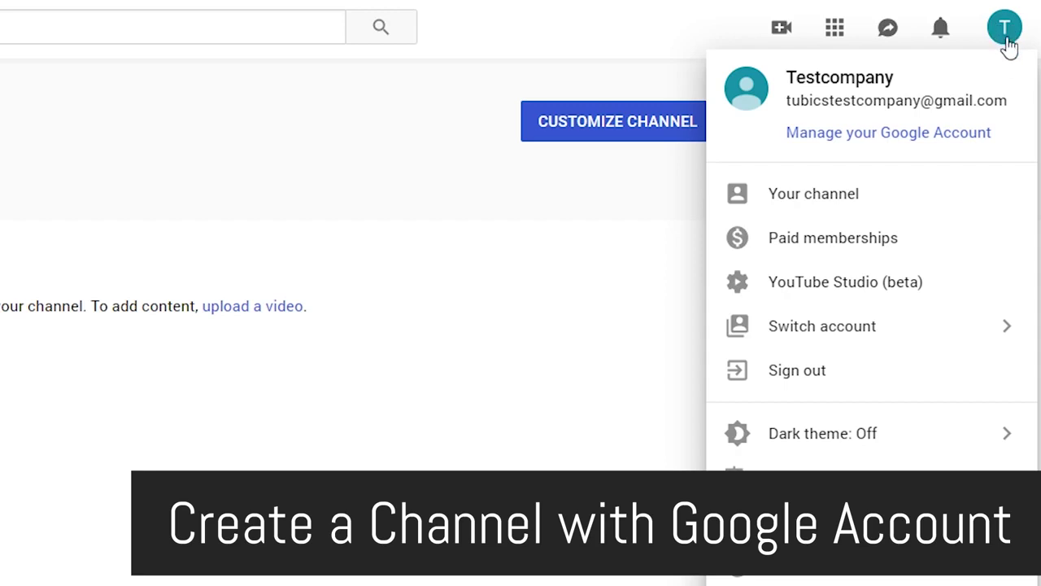
left_click(844, 327)
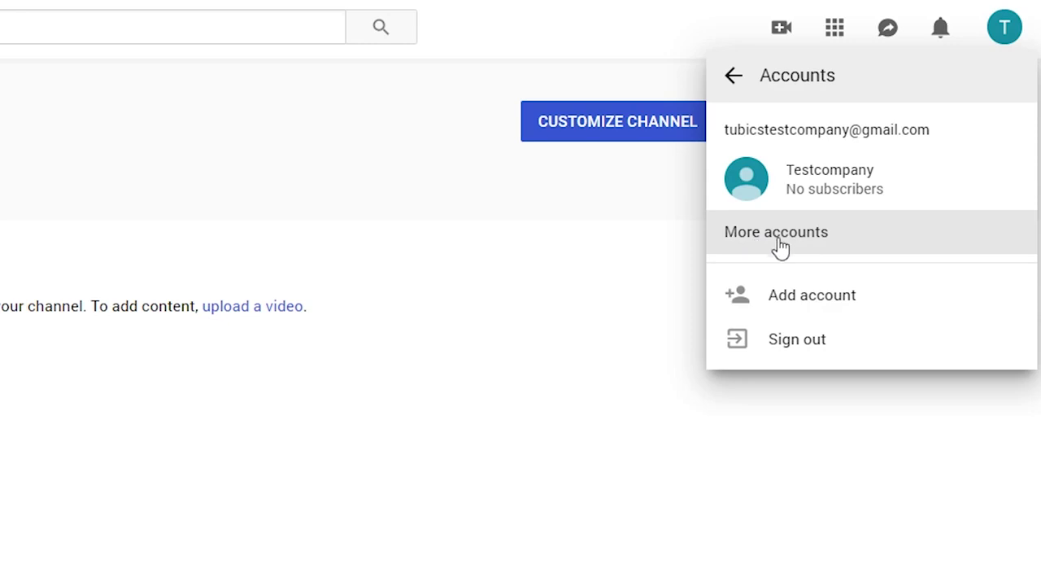
left_click(757, 242)
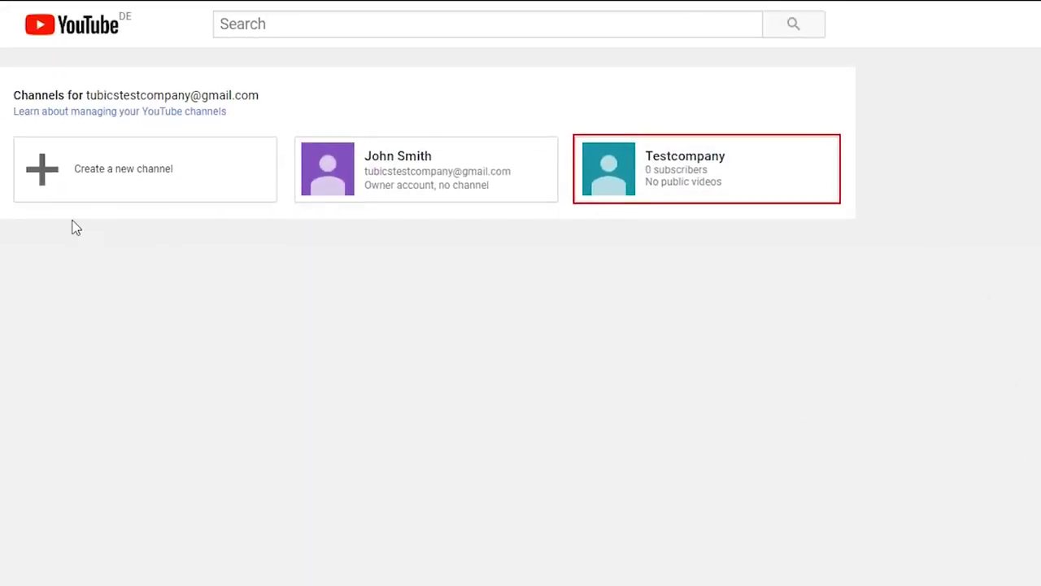
left_click(159, 181)
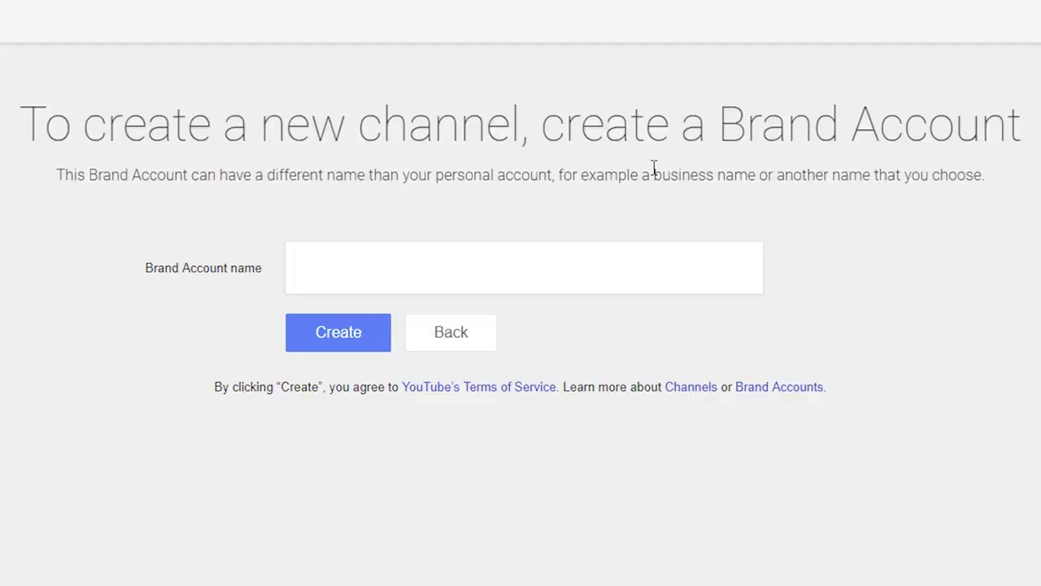
left_click(393, 271)
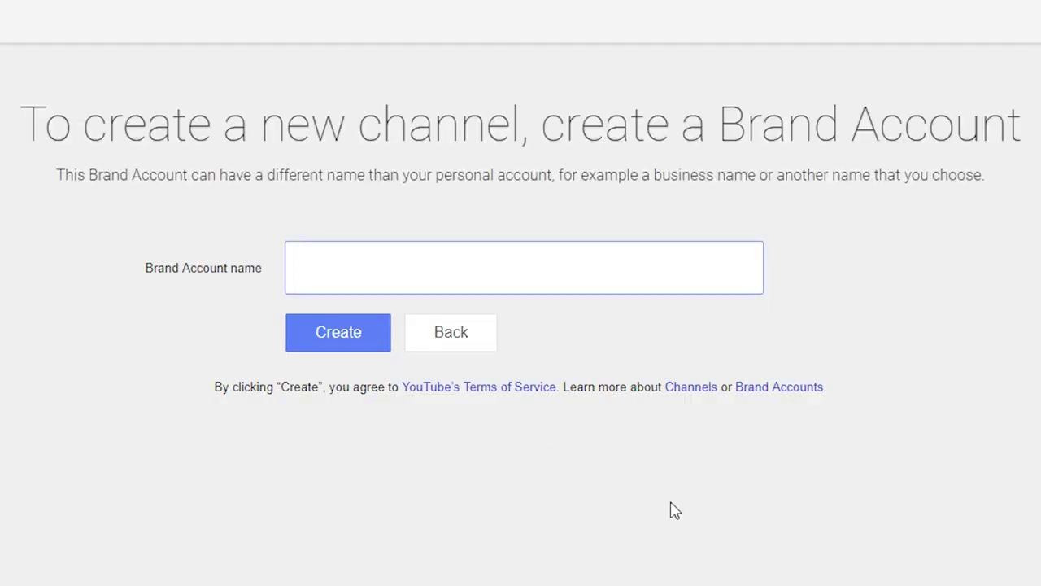